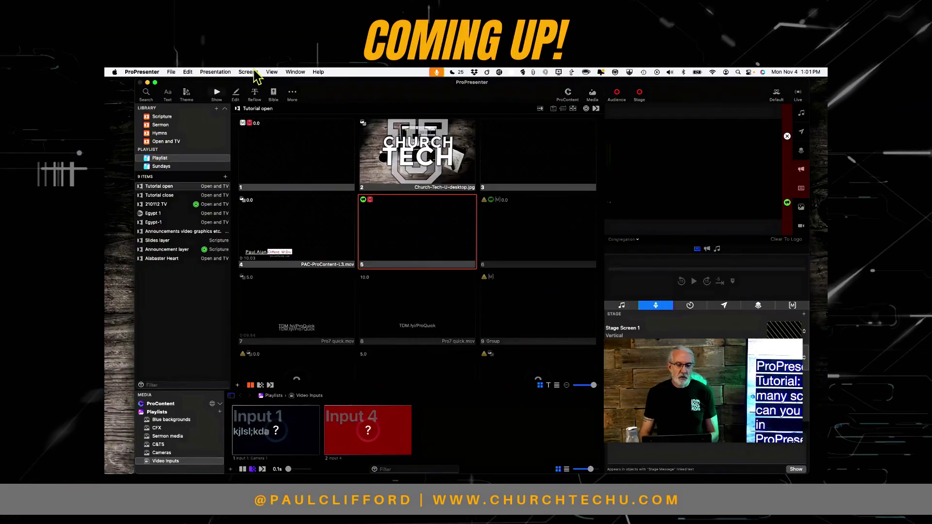
# - Open Screens > Configure Screens to view the audience and stage screen list
pyautogui.click(246, 71)
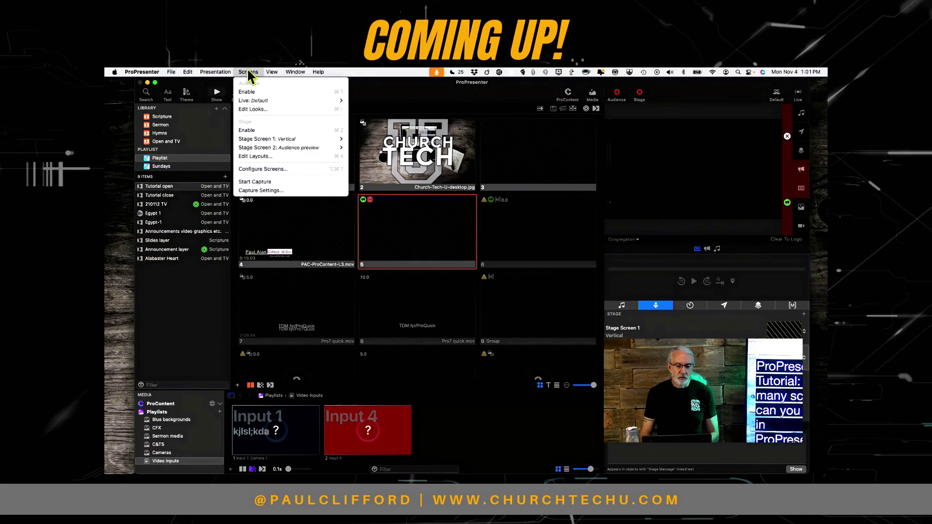
pyautogui.click(257, 172)
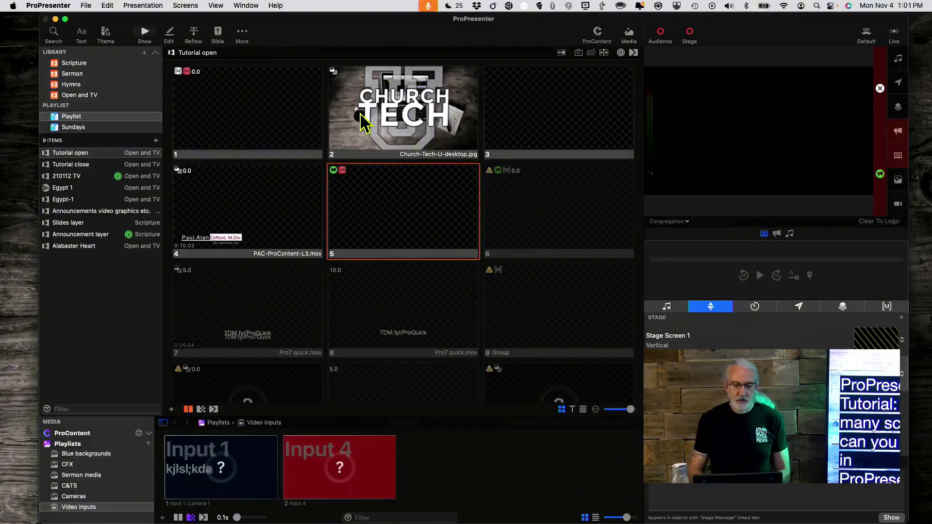
# - Open Screen Configuration and show the Audience + output menu with New Placeholder sizes
pyautogui.click(186, 6)
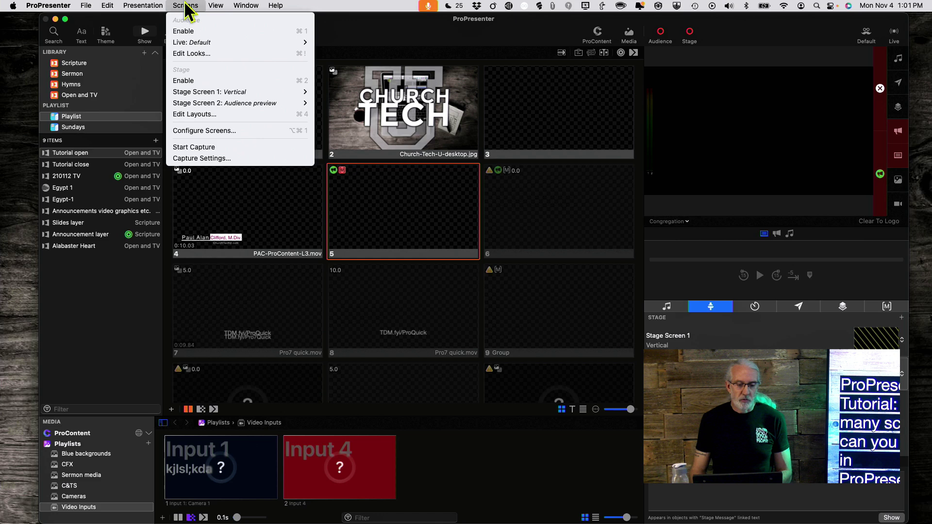
pyautogui.click(178, 132)
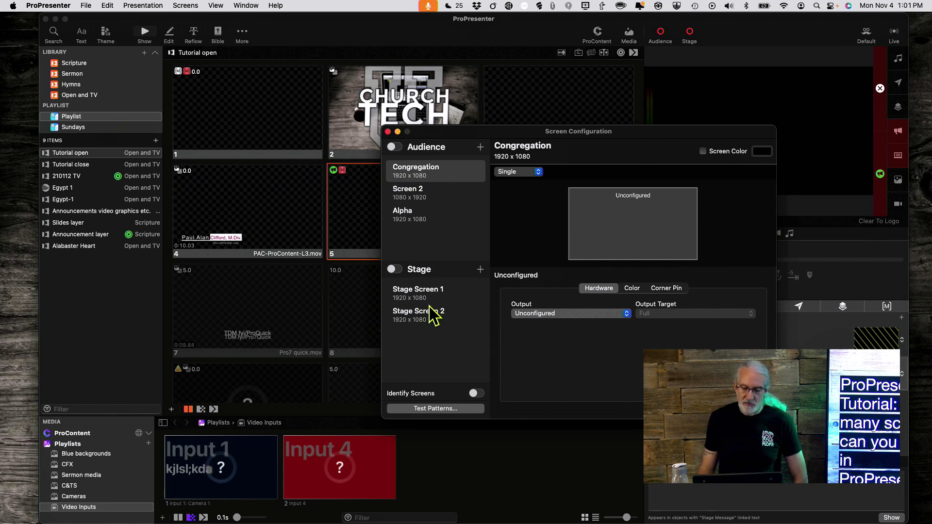
pyautogui.click(480, 148)
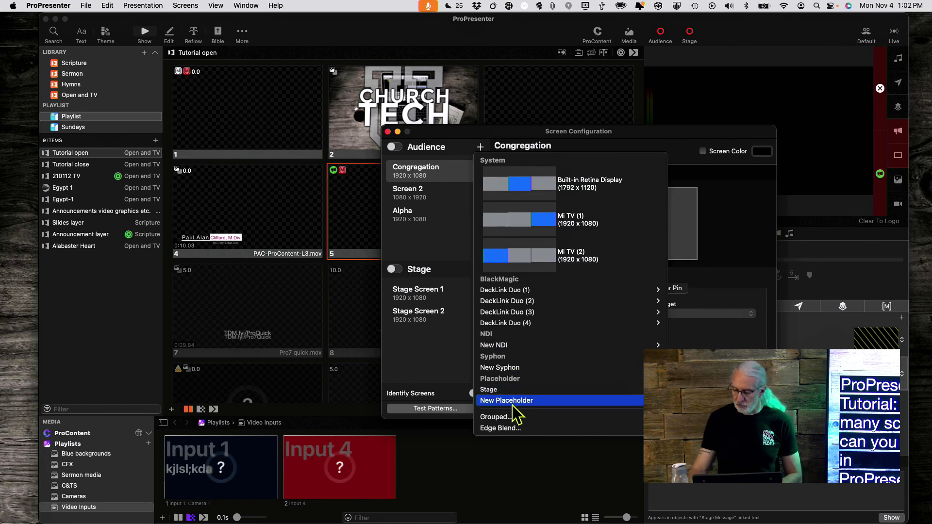
pyautogui.moveTo(506, 401)
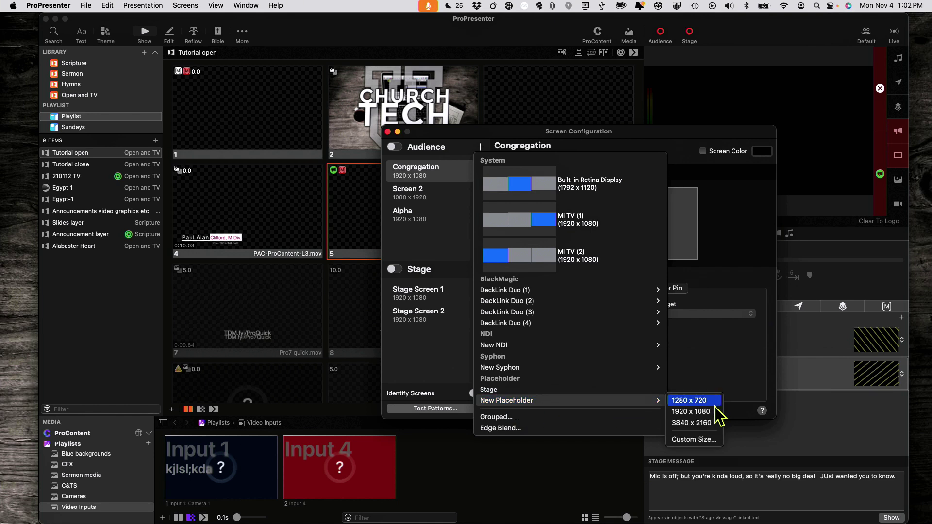
# - Add a 1280x720 placeholder audience screen and a 1920x1080 Syphon stage screen
pyautogui.click(695, 399)
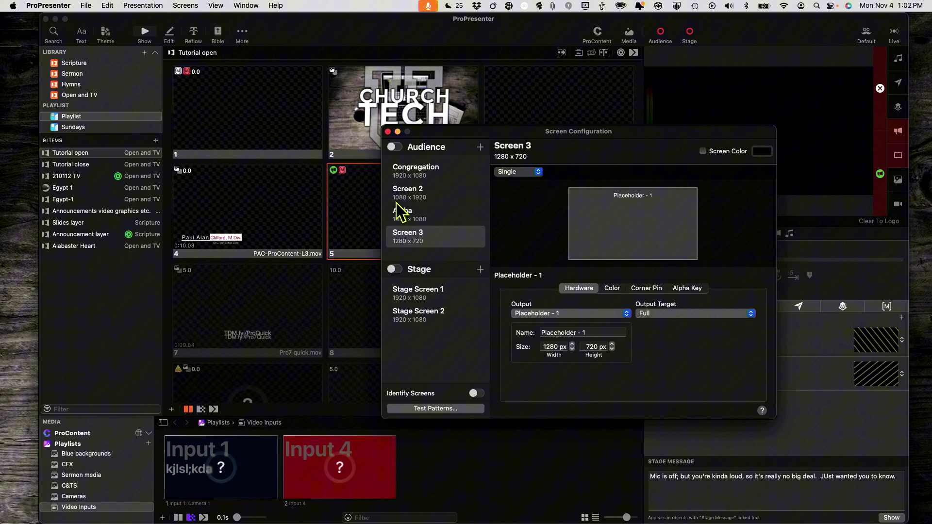
pyautogui.click(479, 270)
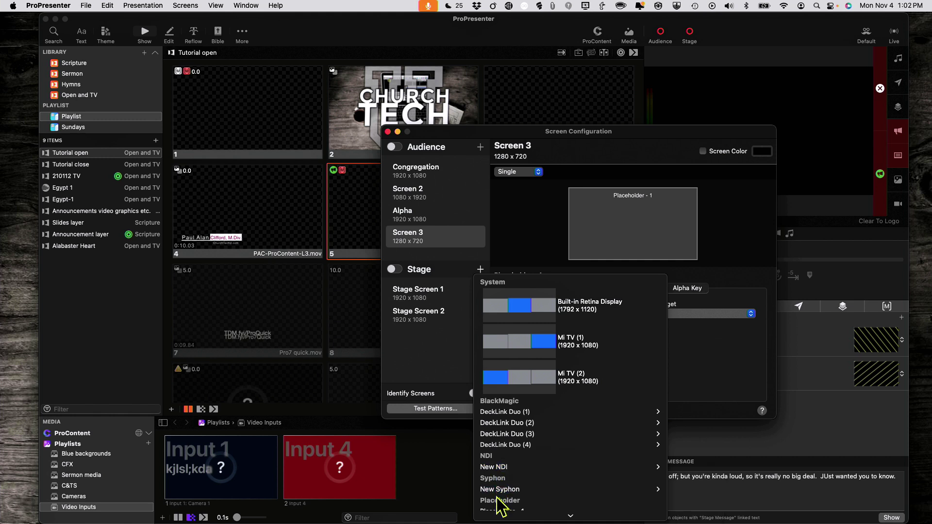
pyautogui.moveTo(510, 489)
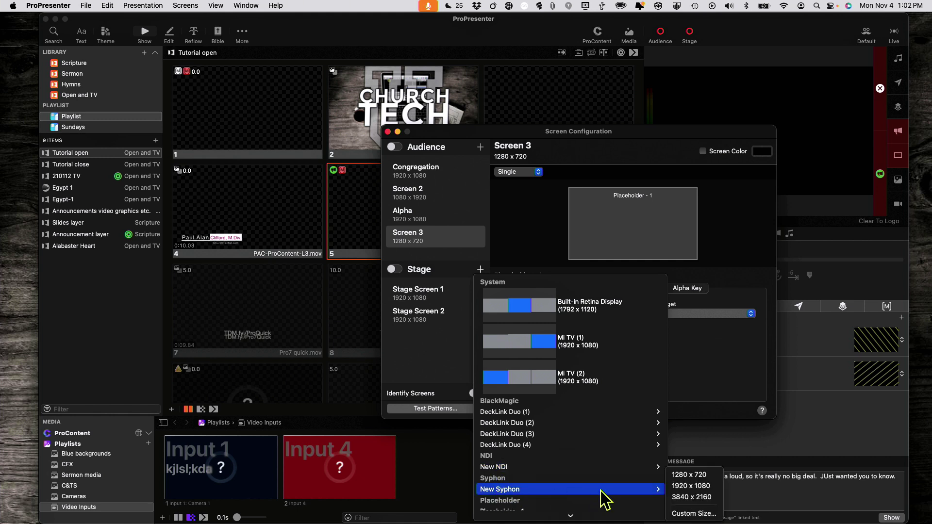
pyautogui.click(691, 486)
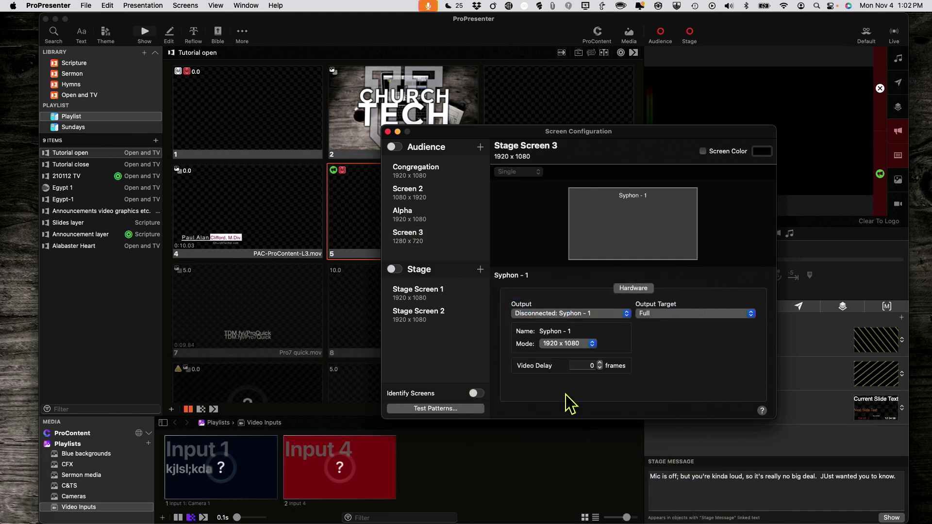
# - Add an NDI 720p59.94 stage screen and close Screen Configuration
pyautogui.click(481, 272)
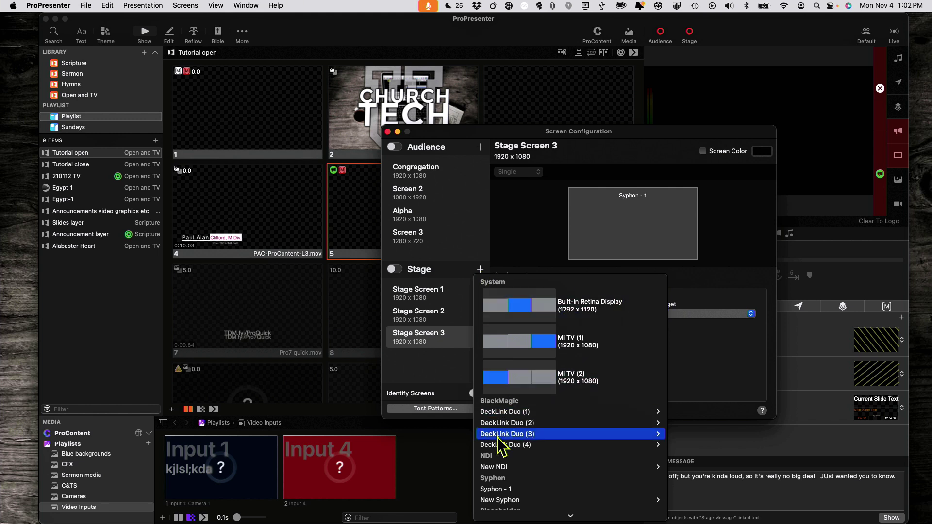
pyautogui.moveTo(567, 467)
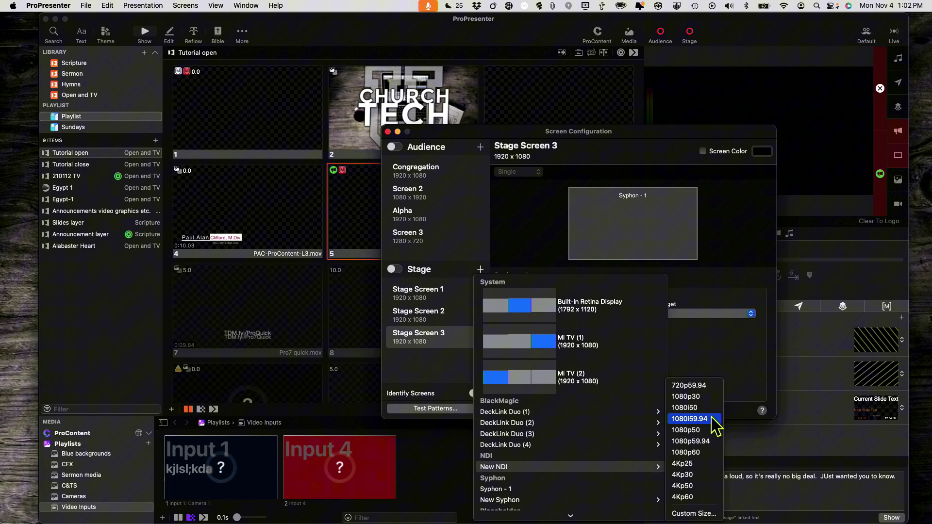
pyautogui.click(702, 389)
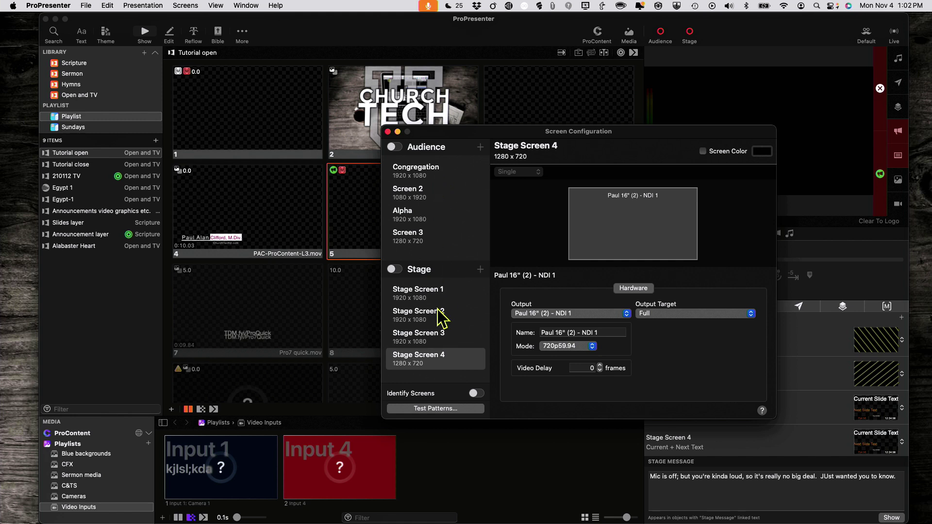
pyautogui.click(388, 131)
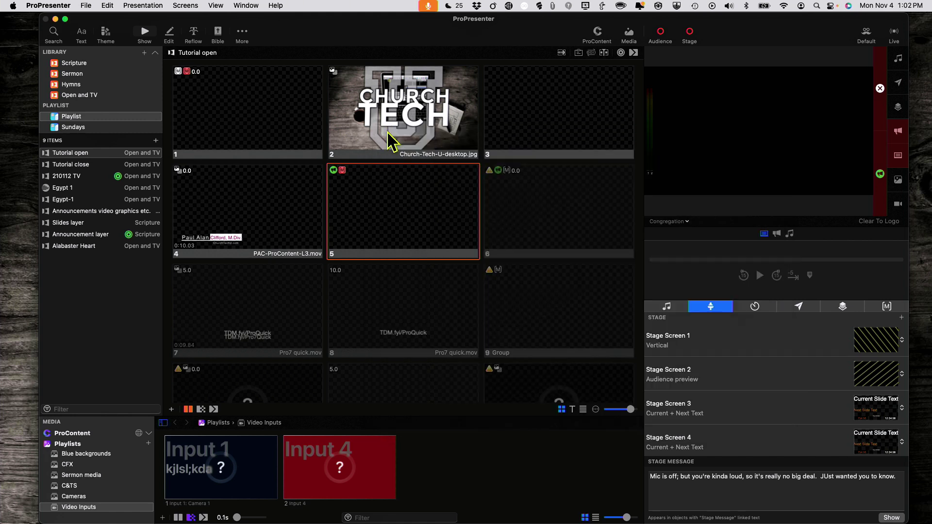
# - Take slide 2 of Egypt-1 live and preview it on the Alpha output
pyautogui.click(68, 201)
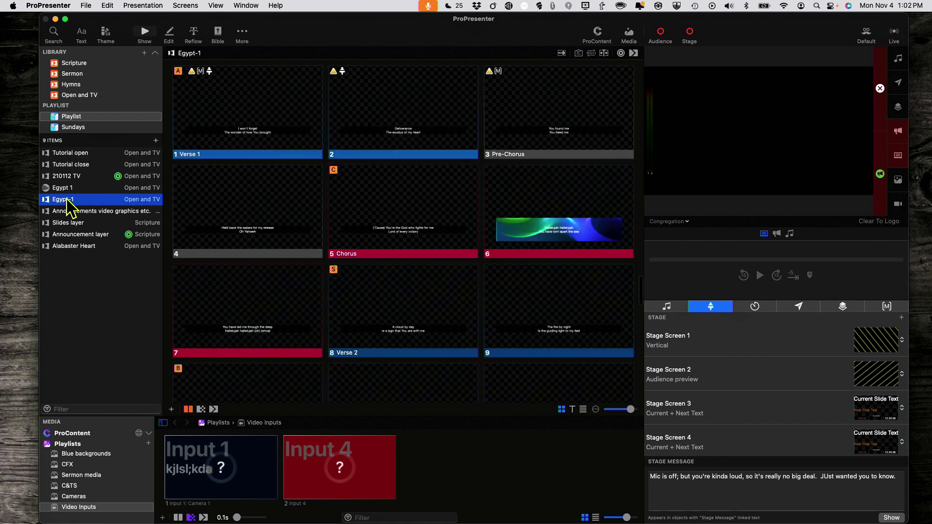
pyautogui.click(373, 145)
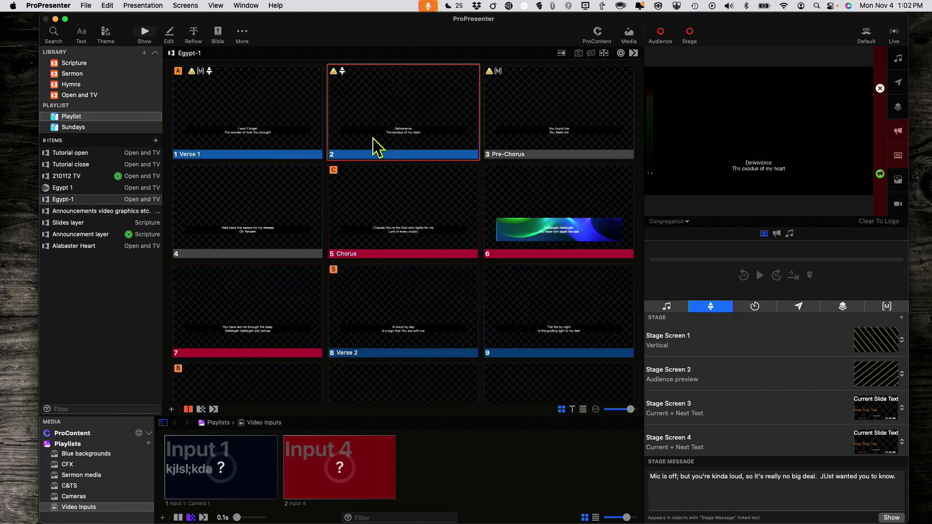
pyautogui.click(686, 222)
pyautogui.click(684, 270)
pyautogui.click(675, 221)
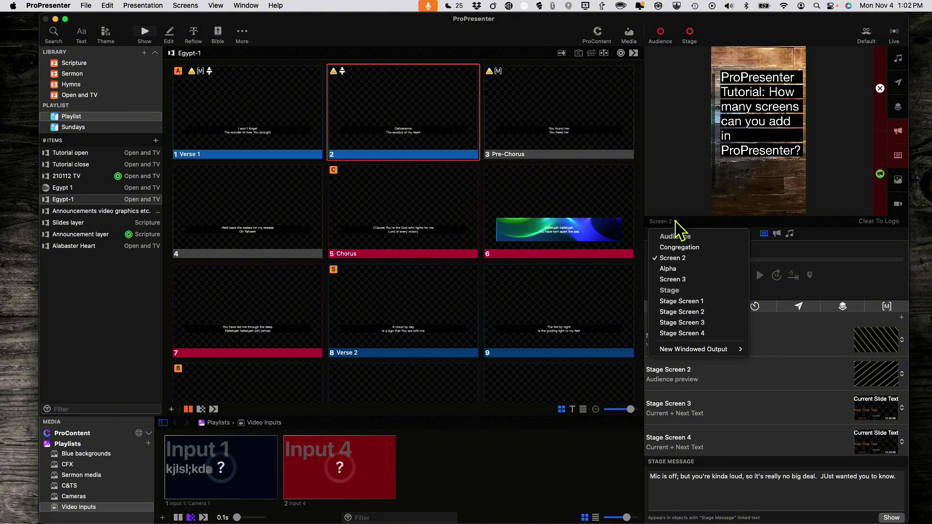
pyautogui.click(672, 273)
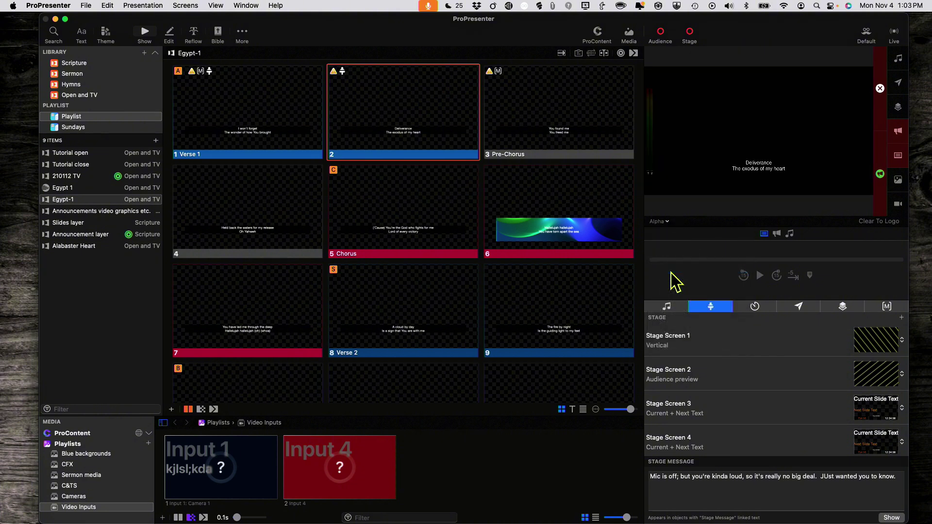
# - Preview the live slide on Screen 3, then Stage Screens 1, 2, 3 and 4
pyautogui.click(664, 219)
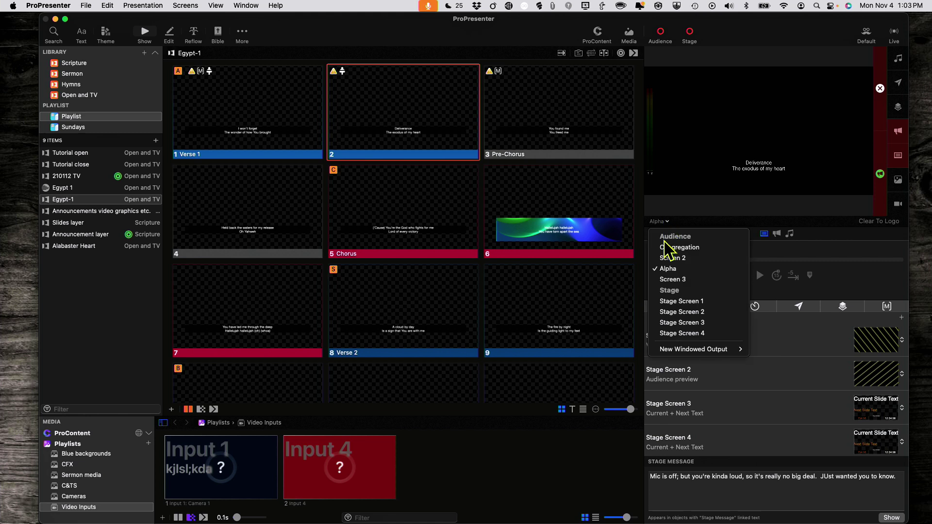
pyautogui.click(665, 280)
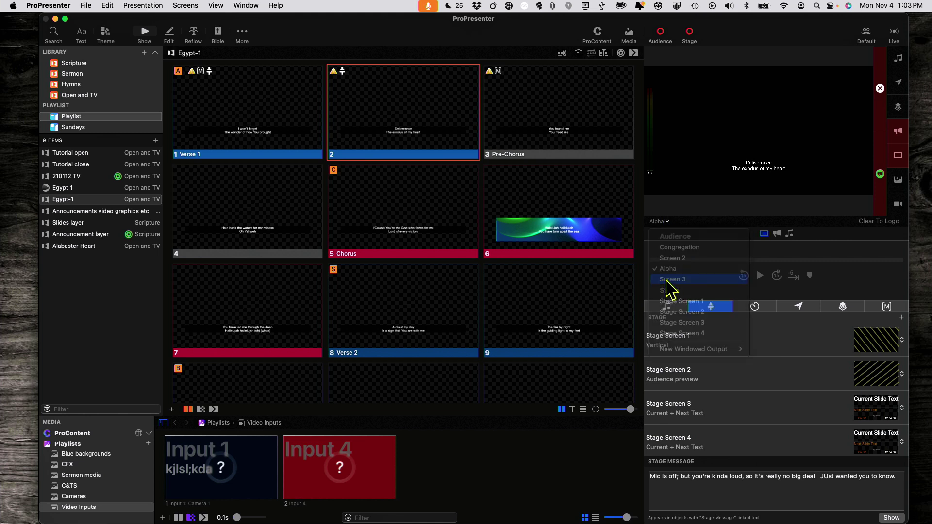
pyautogui.click(676, 223)
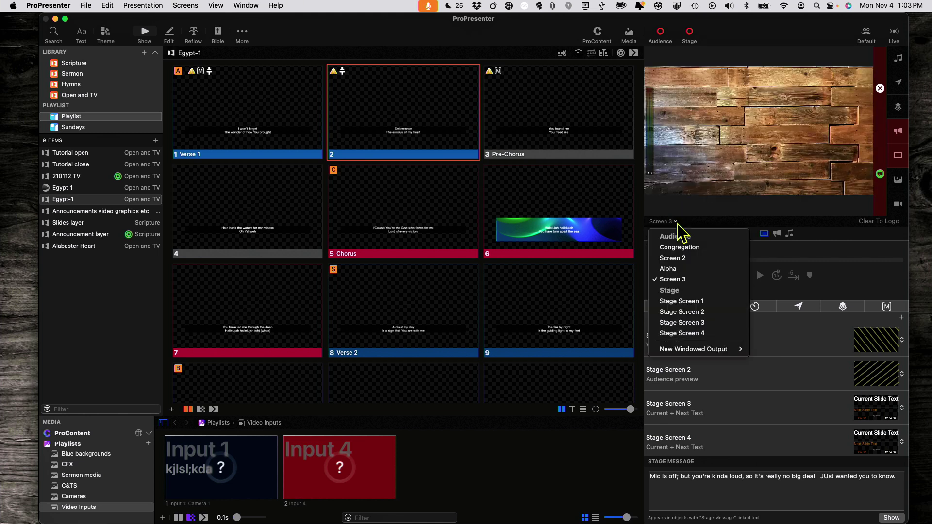
pyautogui.click(684, 301)
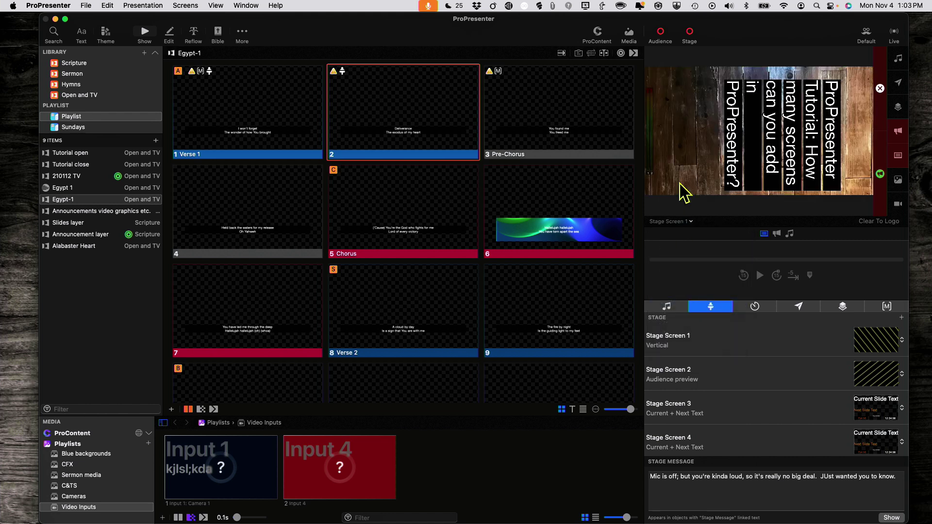
pyautogui.click(690, 221)
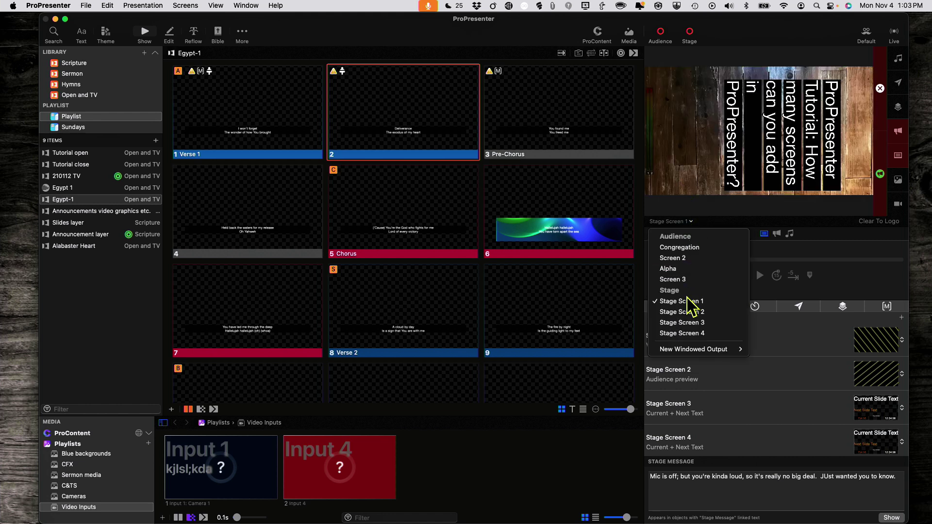
pyautogui.click(684, 312)
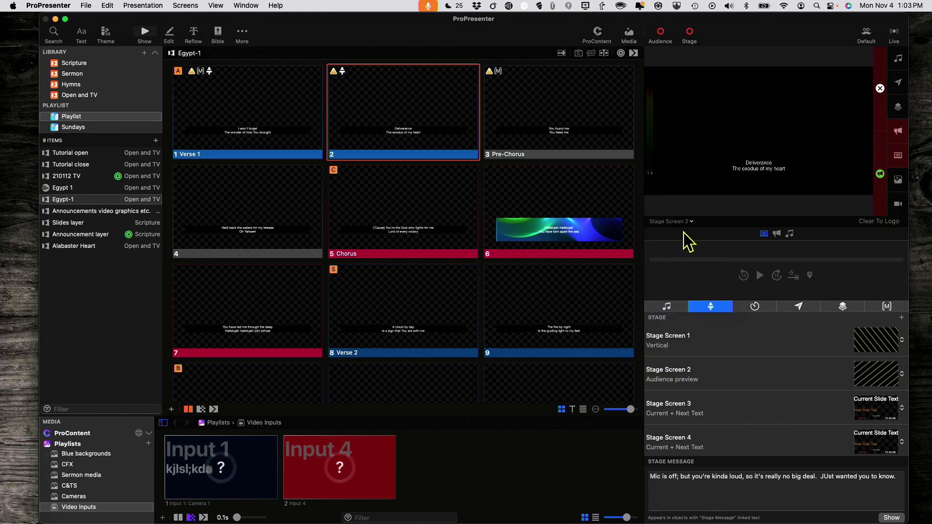
pyautogui.click(693, 225)
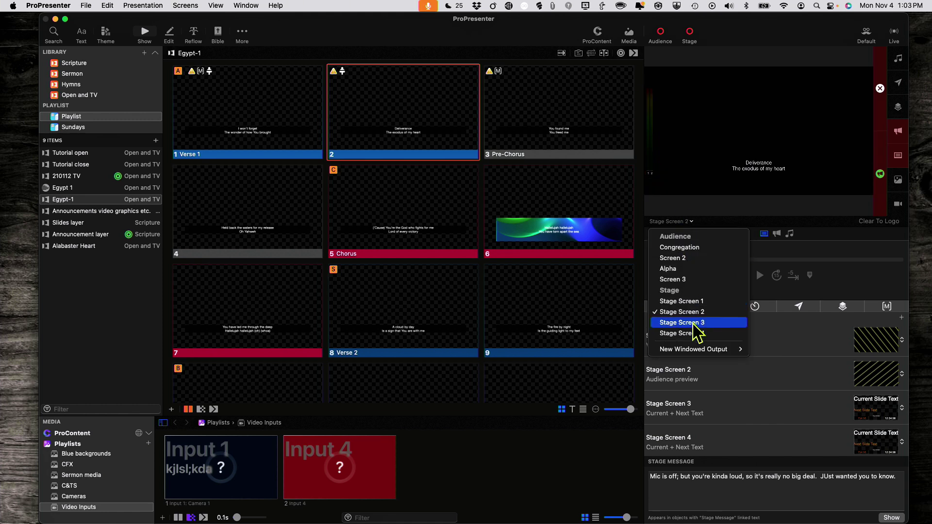
pyautogui.click(695, 322)
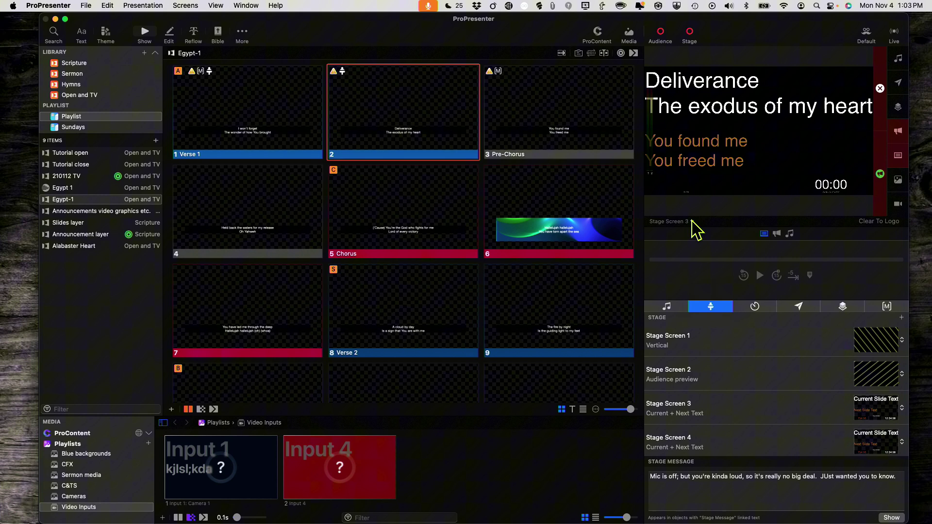
pyautogui.click(691, 220)
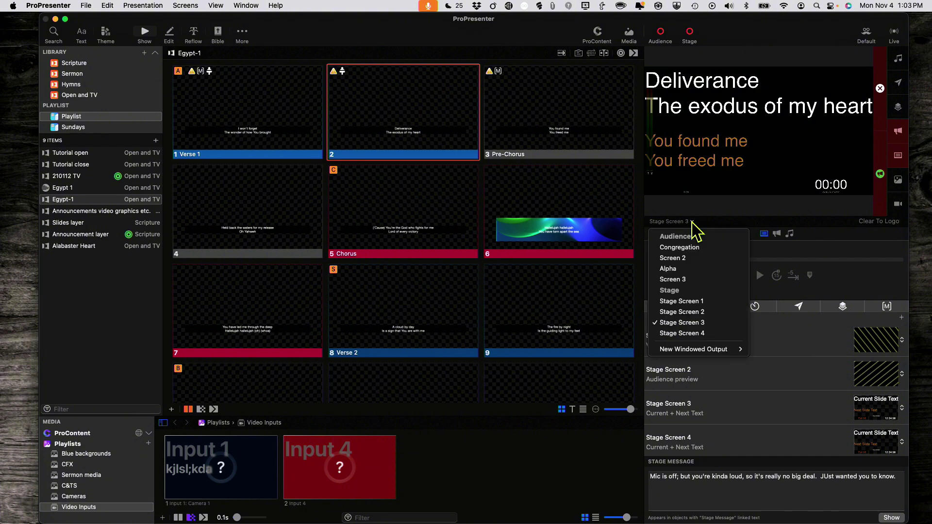
pyautogui.click(688, 334)
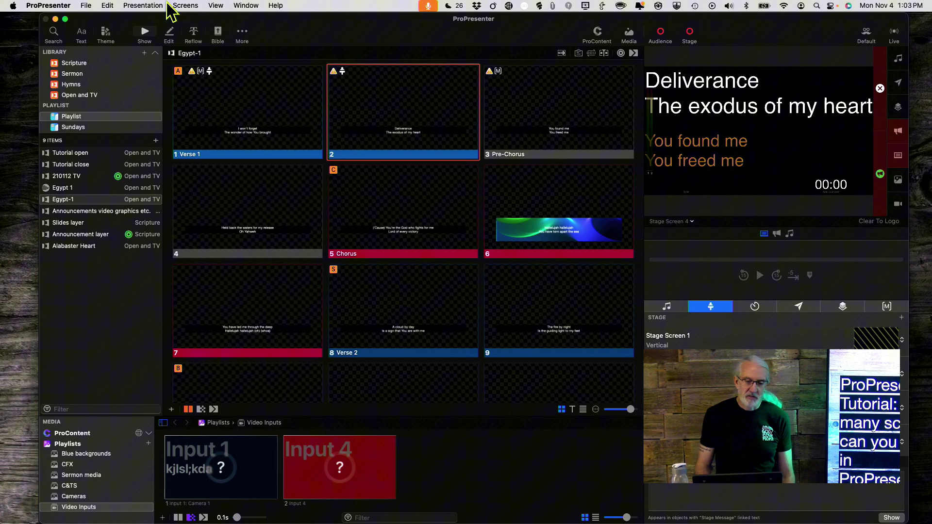
# - Reopen Screen Configuration to show Screen 3 with its 1280 x 720 placeholder output
pyautogui.click(179, 9)
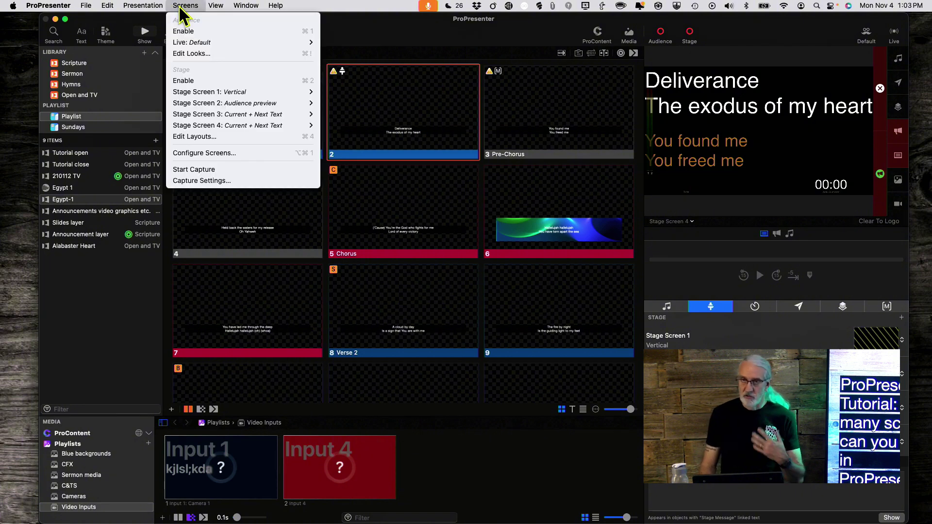
pyautogui.click(195, 155)
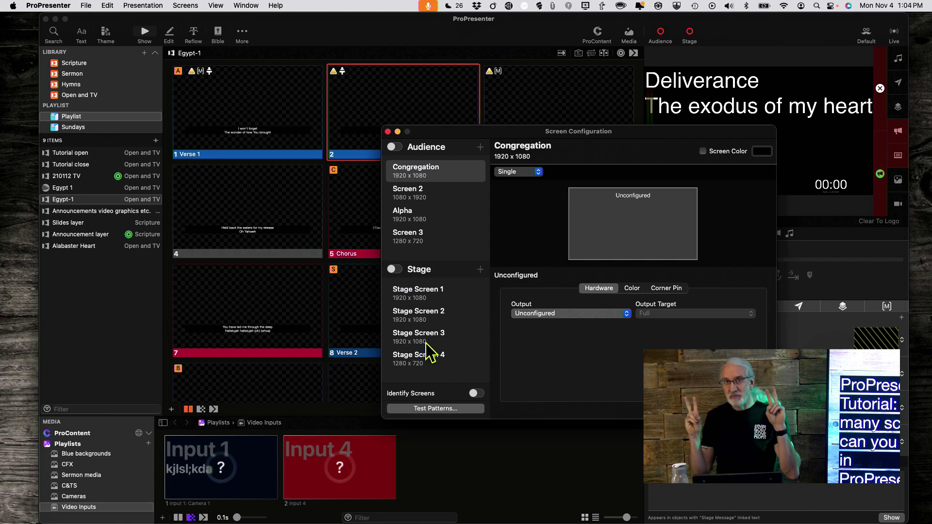
# - Select Screen 3 and set its mode to Mirror
pyautogui.doubleClick(413, 235)
pyautogui.click(417, 249)
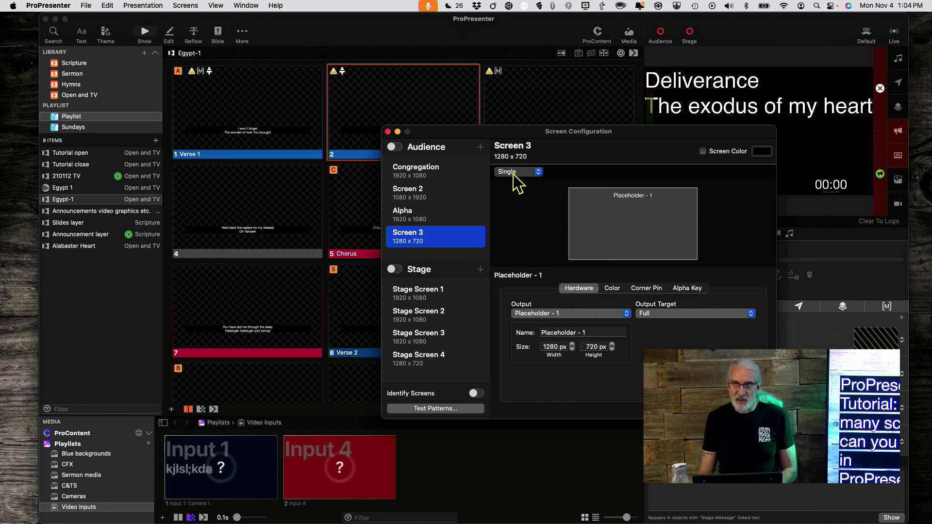
pyautogui.click(543, 183)
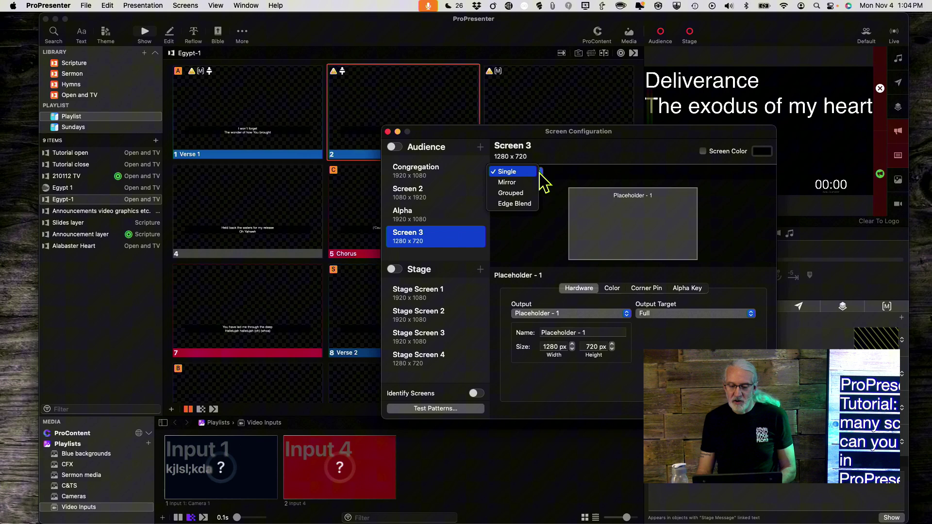
pyautogui.click(536, 182)
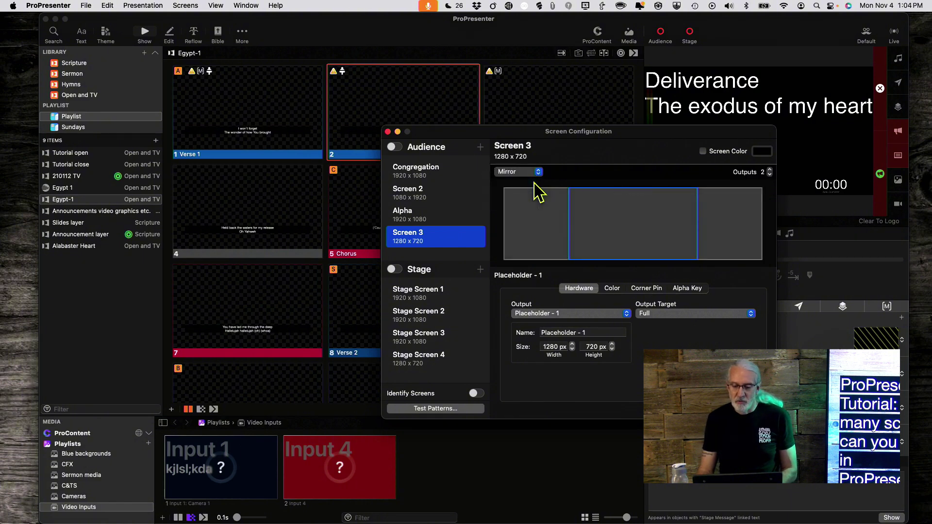
# - Assign a new 1280 x 720 placeholder, Placeholder - 2, as the second mirror output
pyautogui.click(704, 229)
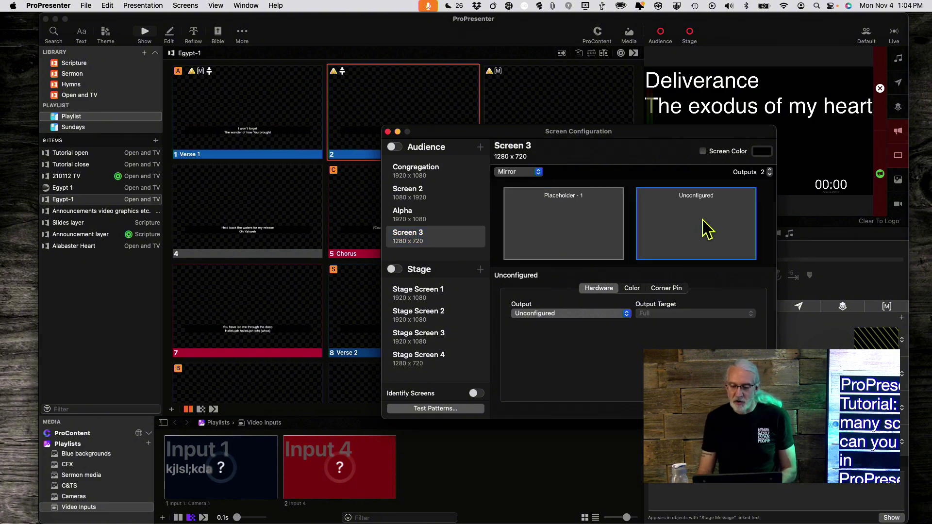
pyautogui.click(626, 313)
pyautogui.moveTo(568, 302)
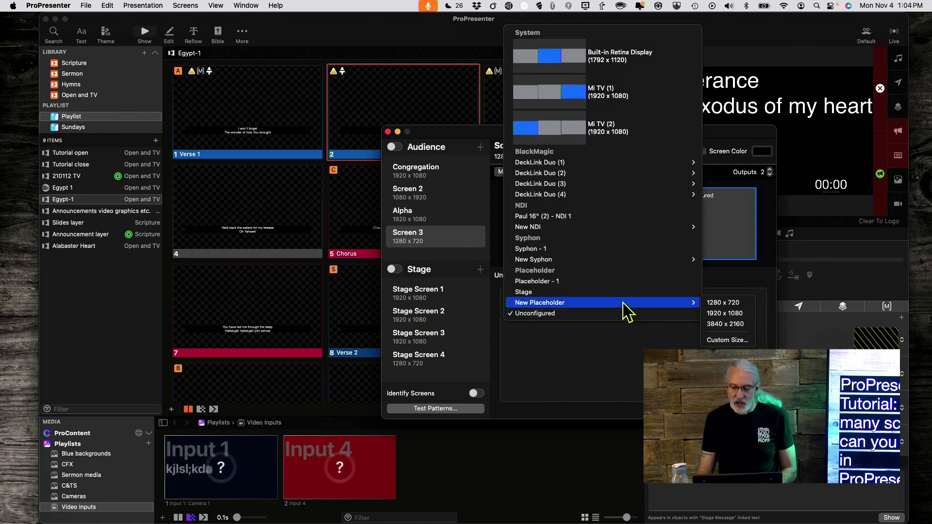
pyautogui.click(723, 302)
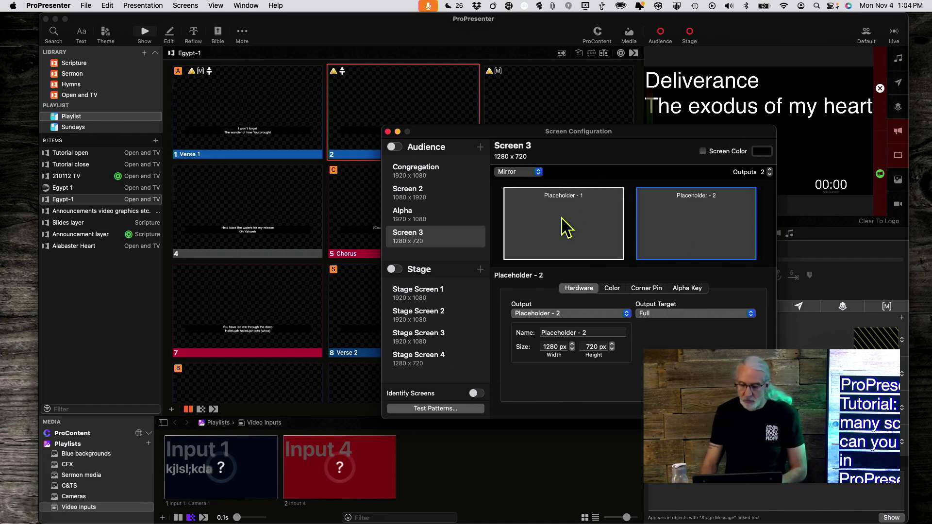
# - Switch Screen 3's mode from Mirror to Grouped, one row by two columns
pyautogui.click(537, 173)
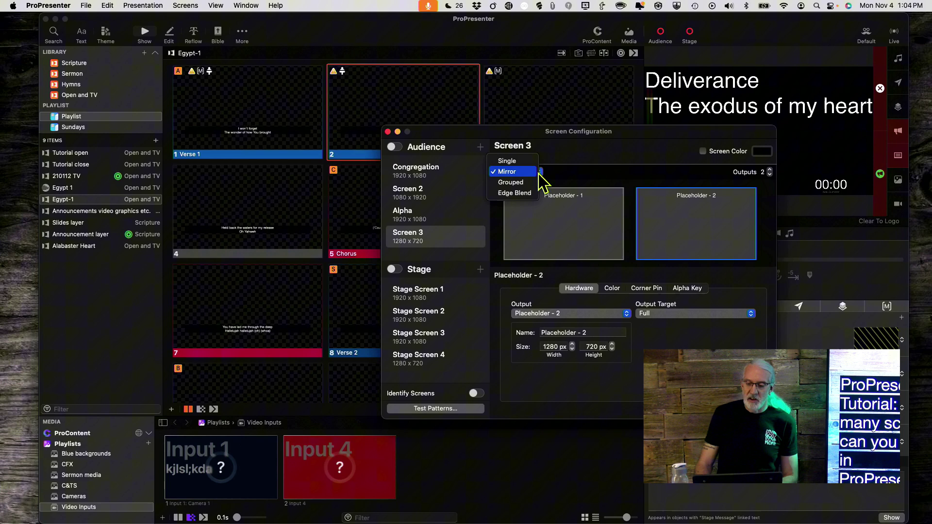
pyautogui.click(529, 184)
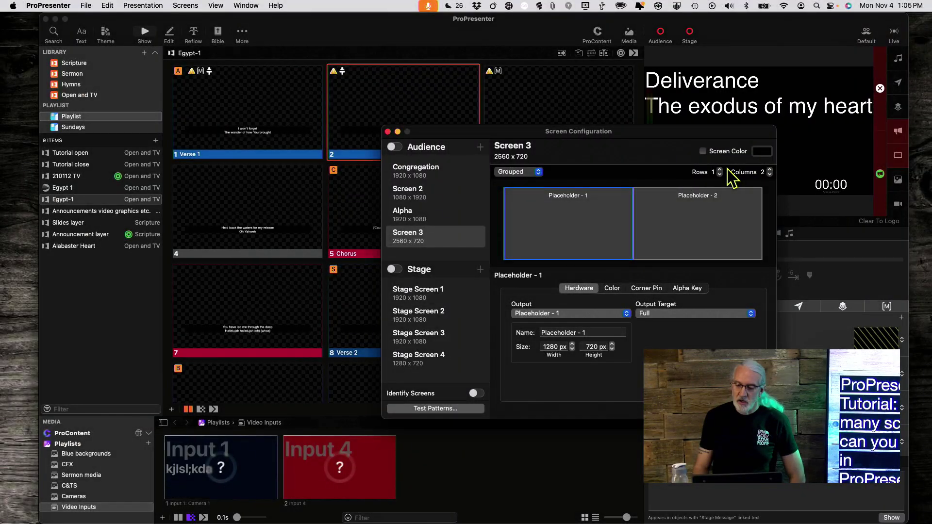
# - Grow the group to 2 rows by 3 columns, add a 1920x1080 placeholder, then switch to Edge Blend
pyautogui.click(718, 170)
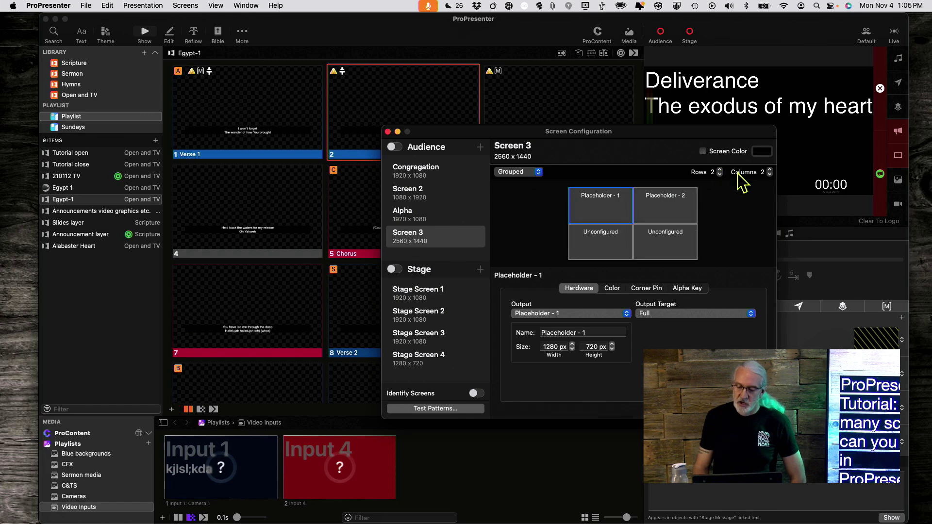
pyautogui.click(770, 169)
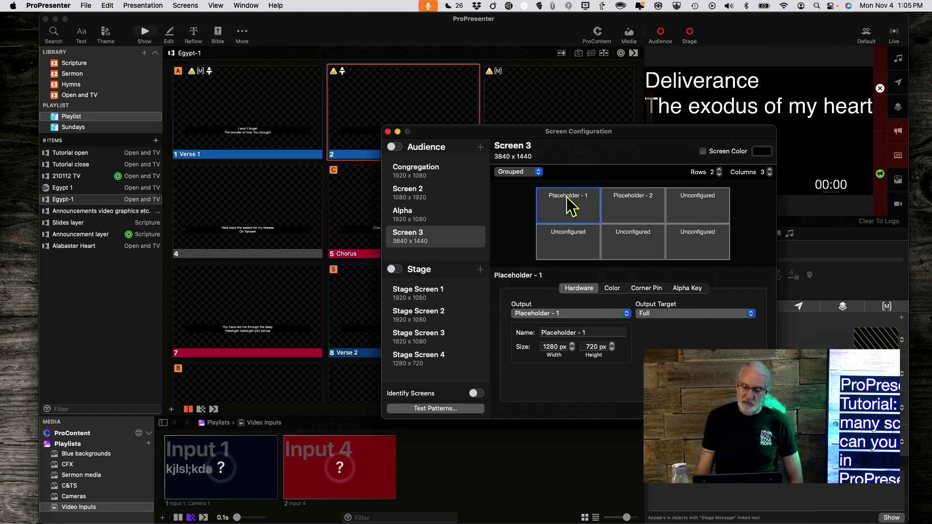
pyautogui.click(714, 211)
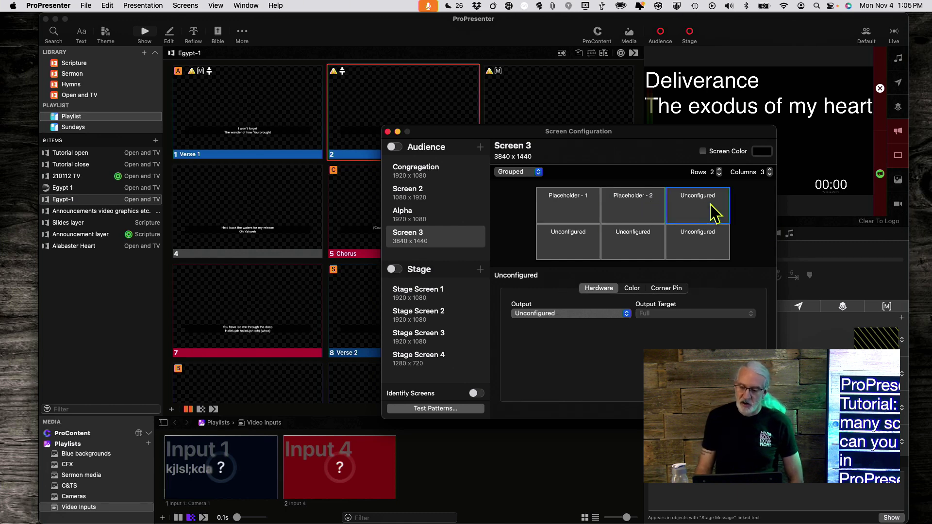
pyautogui.click(626, 315)
pyautogui.moveTo(539, 303)
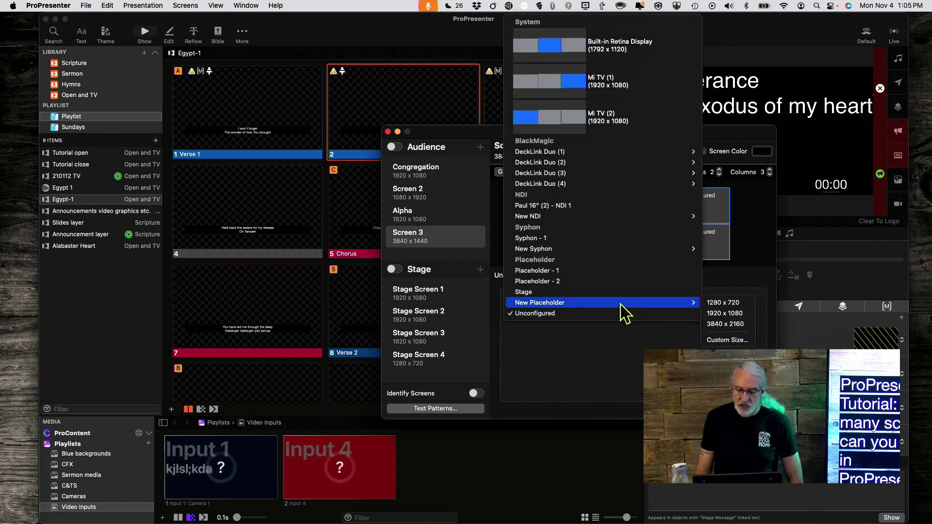
pyautogui.click(721, 313)
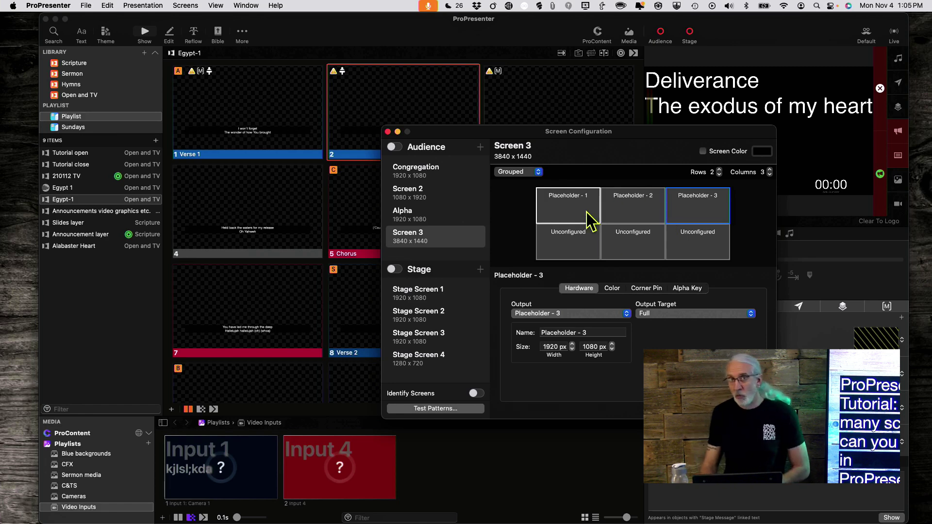
pyautogui.click(539, 173)
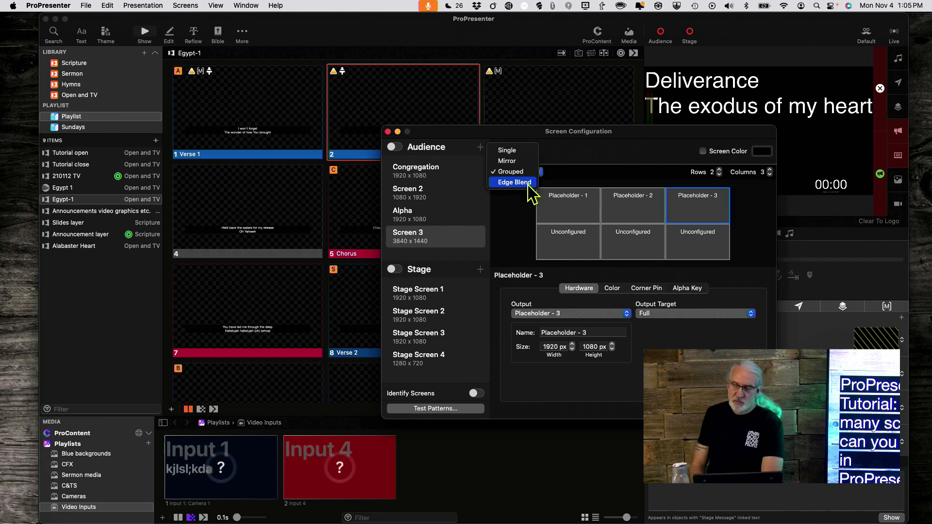
pyautogui.click(530, 183)
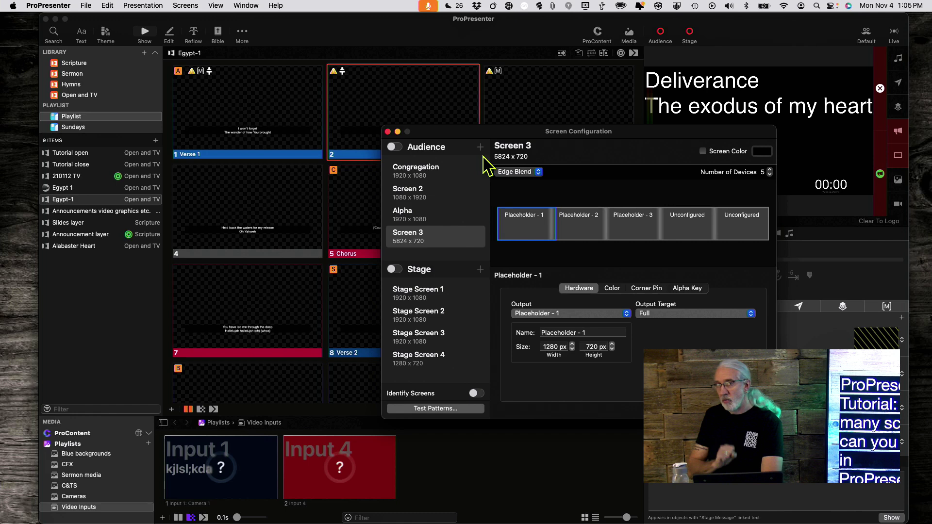
# - Close Screen Configuration and review Network Link settings: enabled, no group connected
pyautogui.click(388, 131)
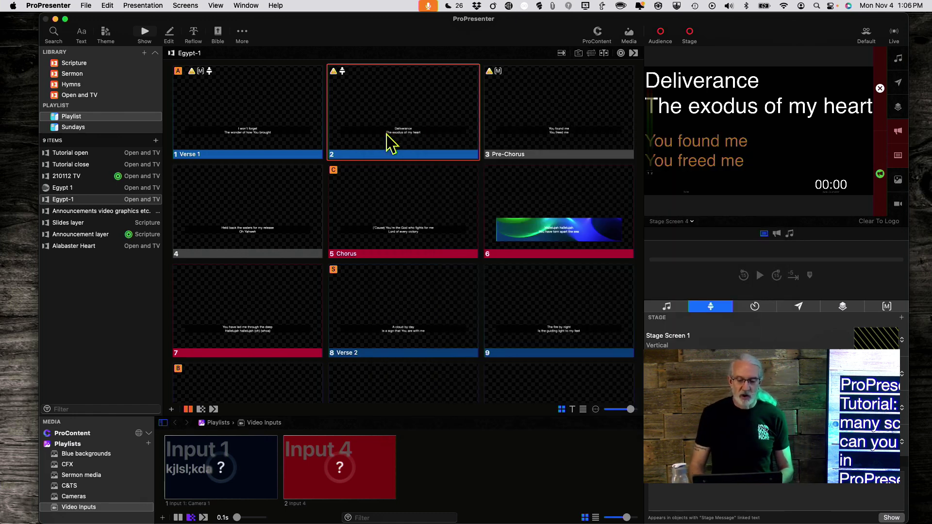
pyautogui.click(48, 6)
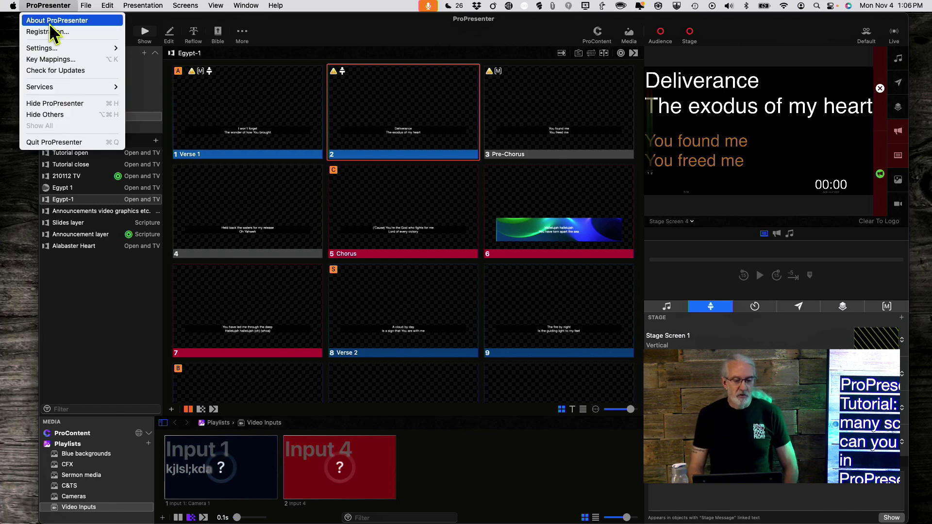
pyautogui.moveTo(42, 48)
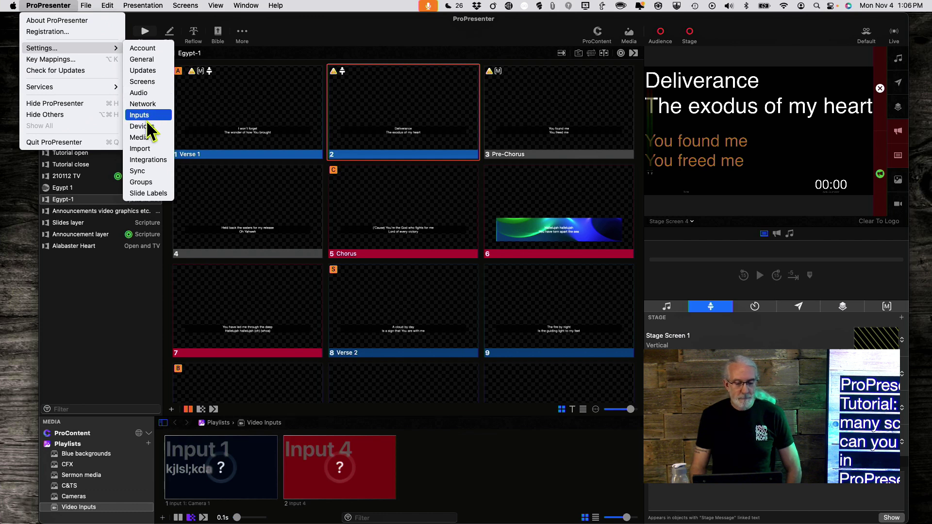
pyautogui.click(150, 114)
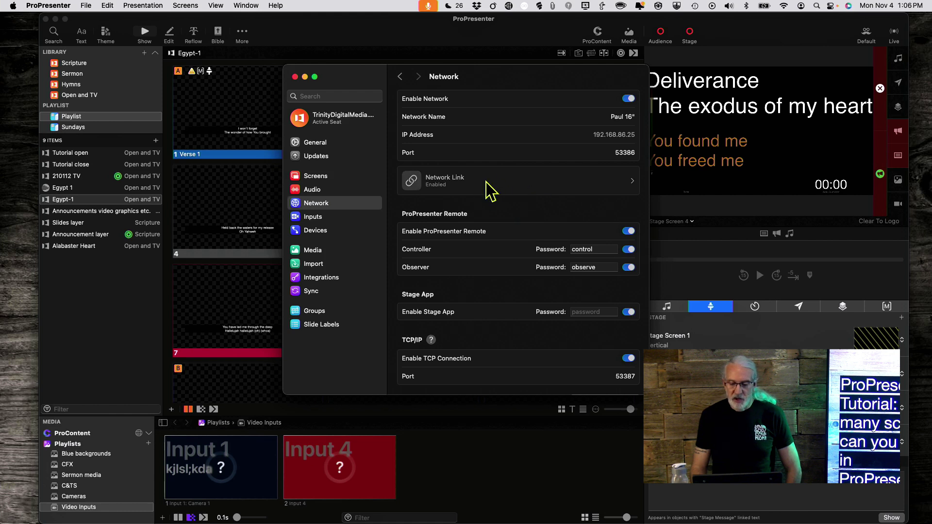
pyautogui.click(489, 190)
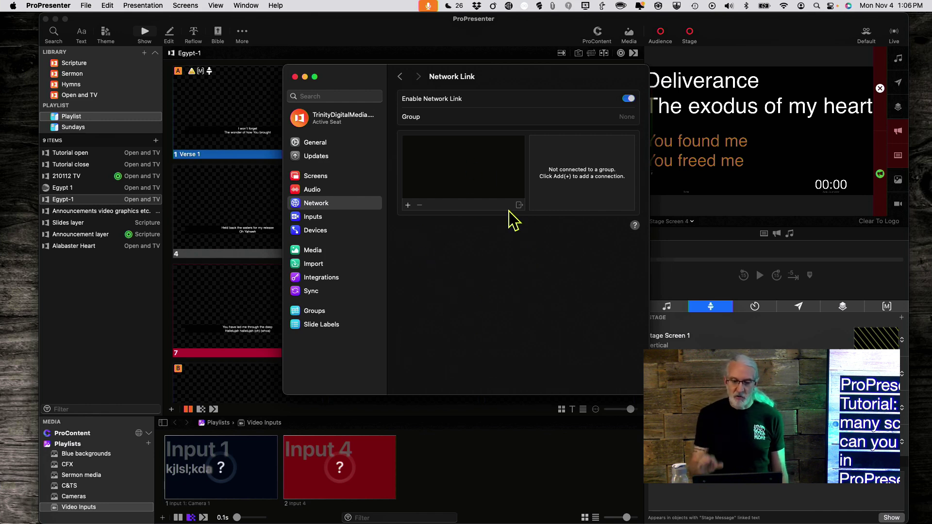
pyautogui.click(295, 77)
pyautogui.click(186, 6)
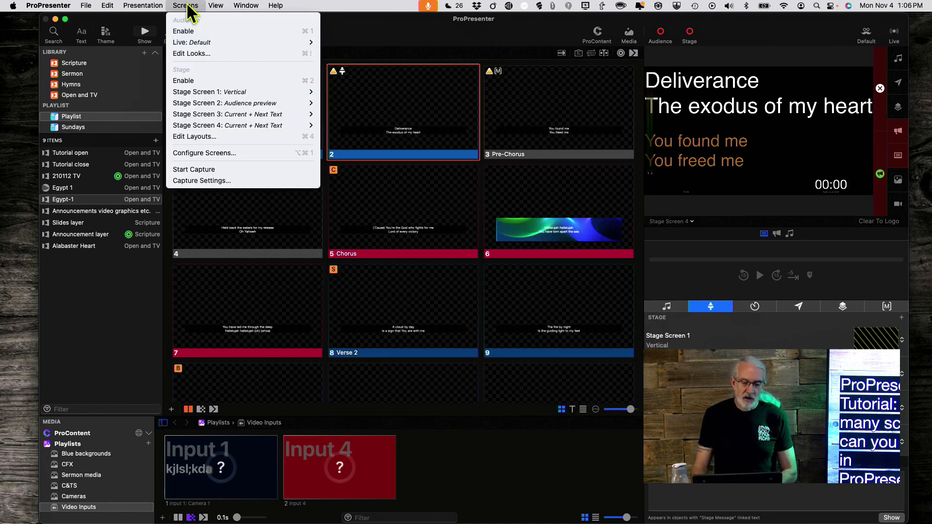
# - Delete Stage Screen 4, then dismiss the Audience + output menu without adding a screen
pyautogui.click(199, 153)
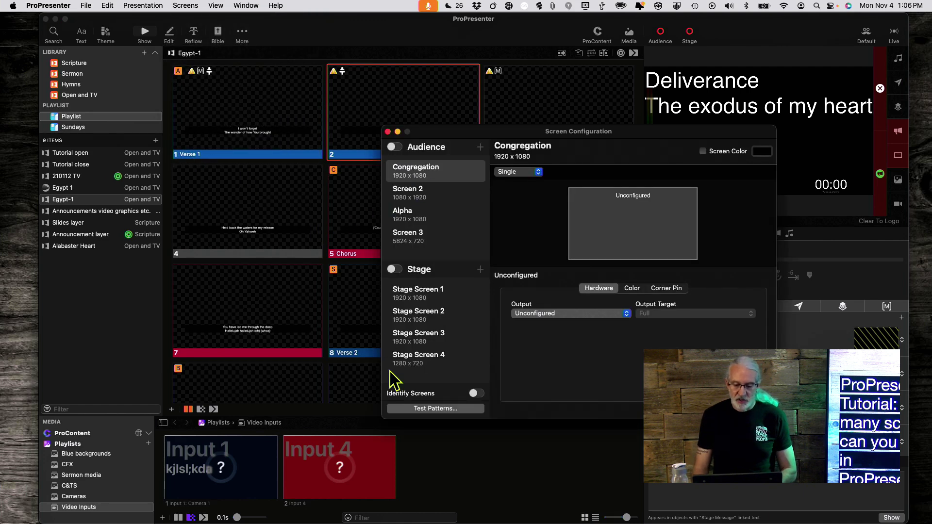
pyautogui.click(416, 364)
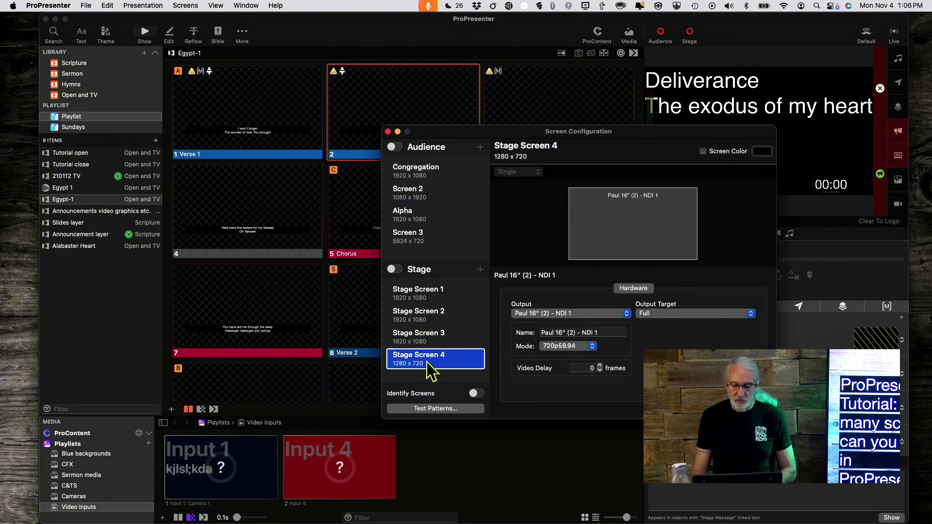
pyautogui.rightClick(429, 363)
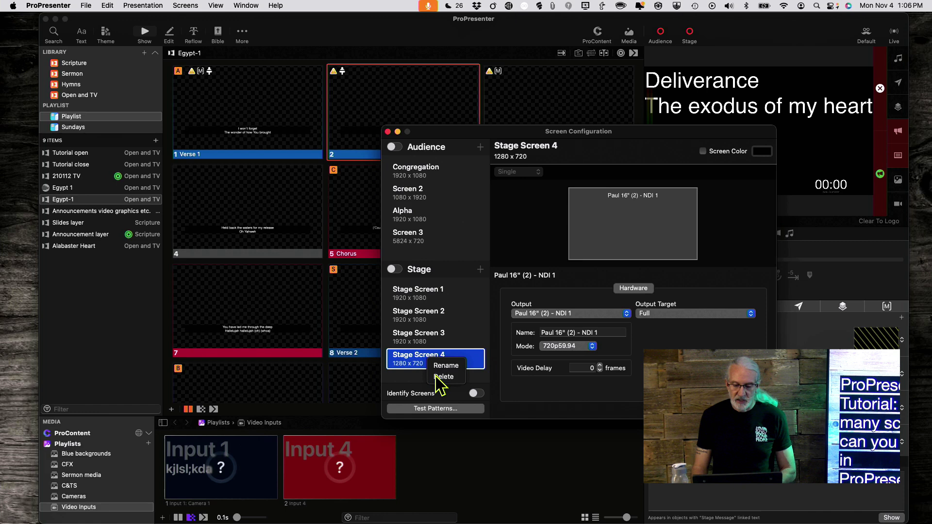
pyautogui.click(435, 375)
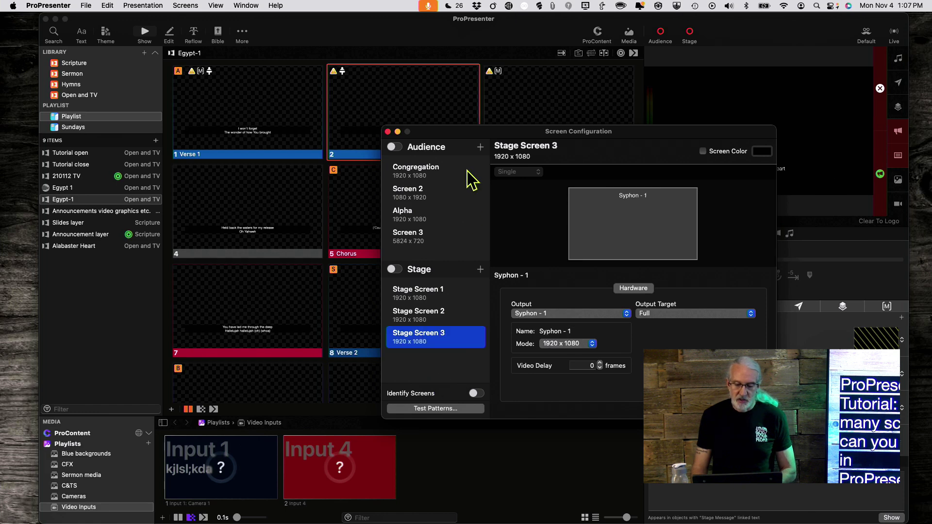
pyautogui.click(480, 148)
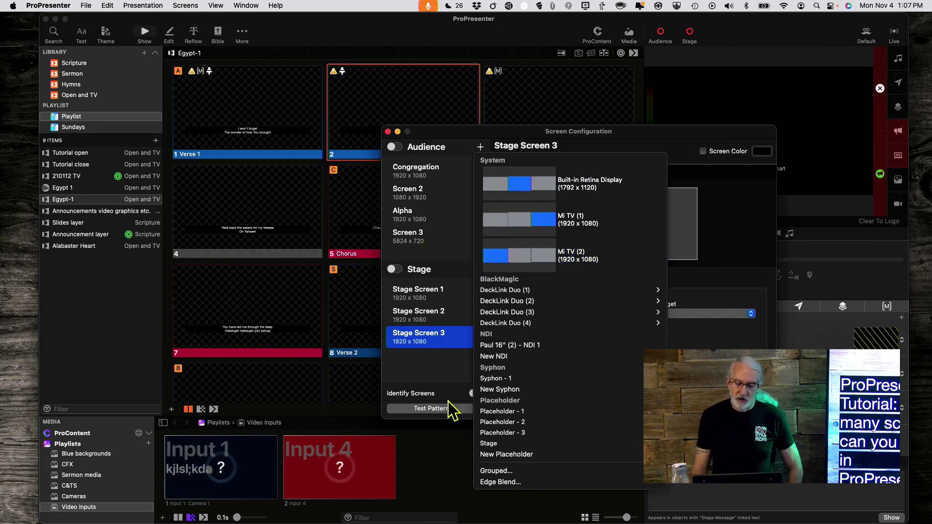
pyautogui.click(451, 374)
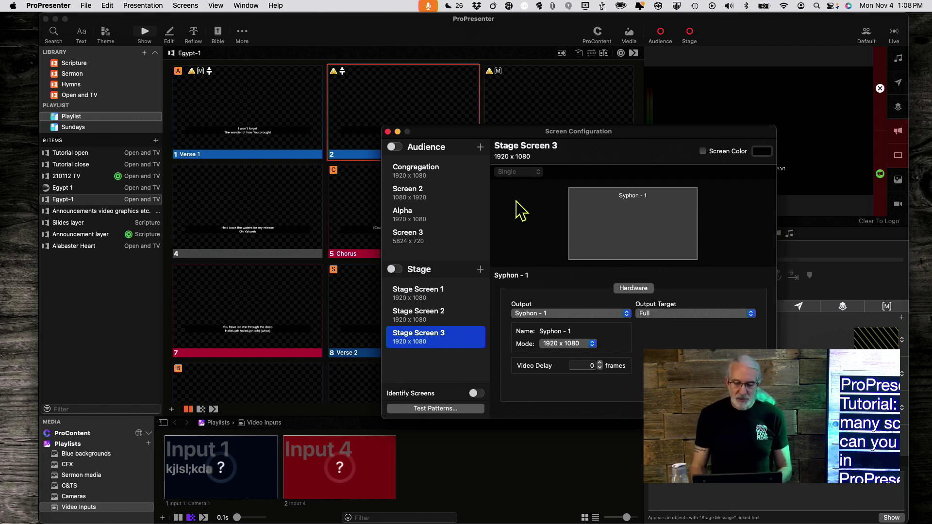
pyautogui.click(388, 132)
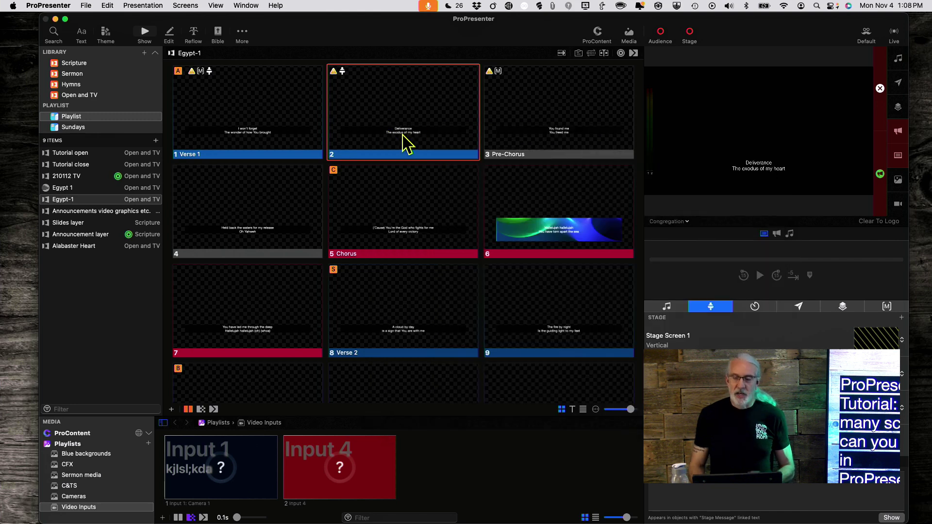